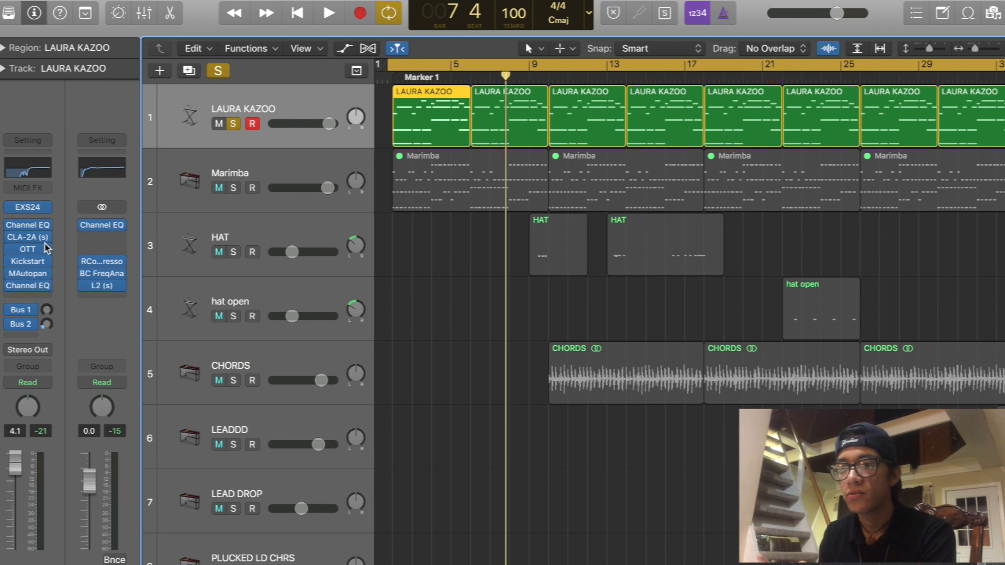
- Open the OTT compressor on the LAURA KAZOO track to review its settings and move its window aside
click(32, 248)
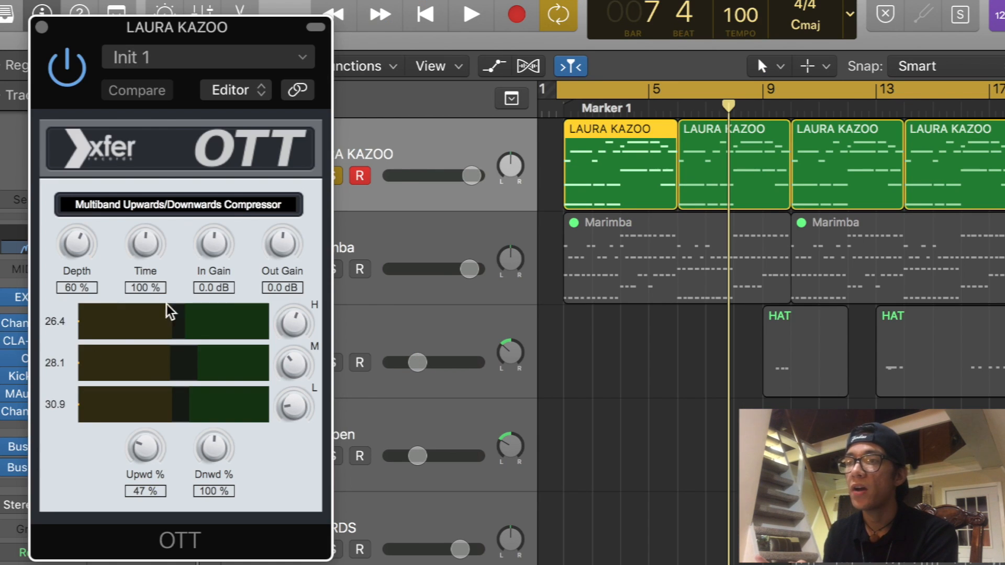
drag(204, 31, 309, 20)
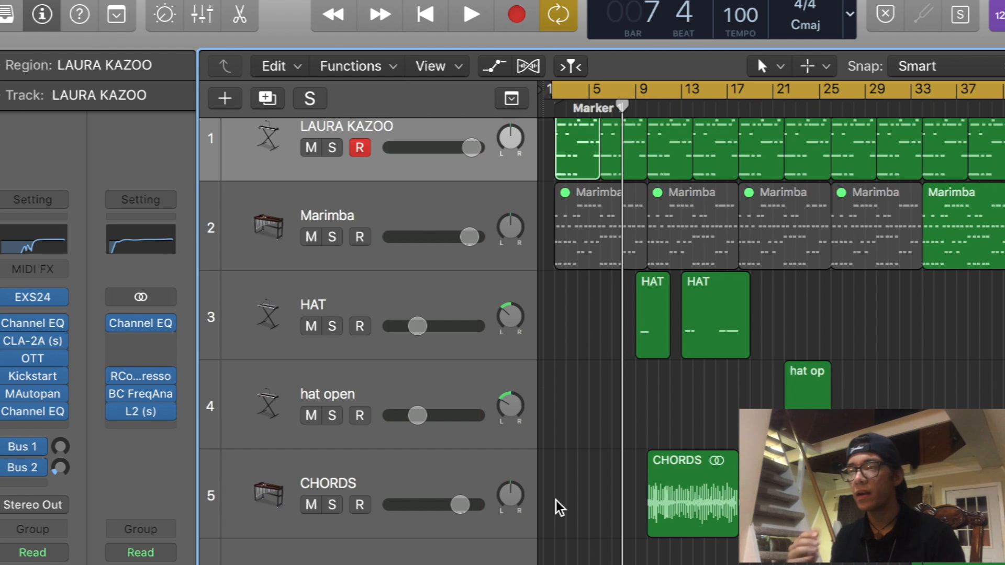
- Solo the CHORDS track and play it back
scroll(556, 499, up, 2)
click(458, 487)
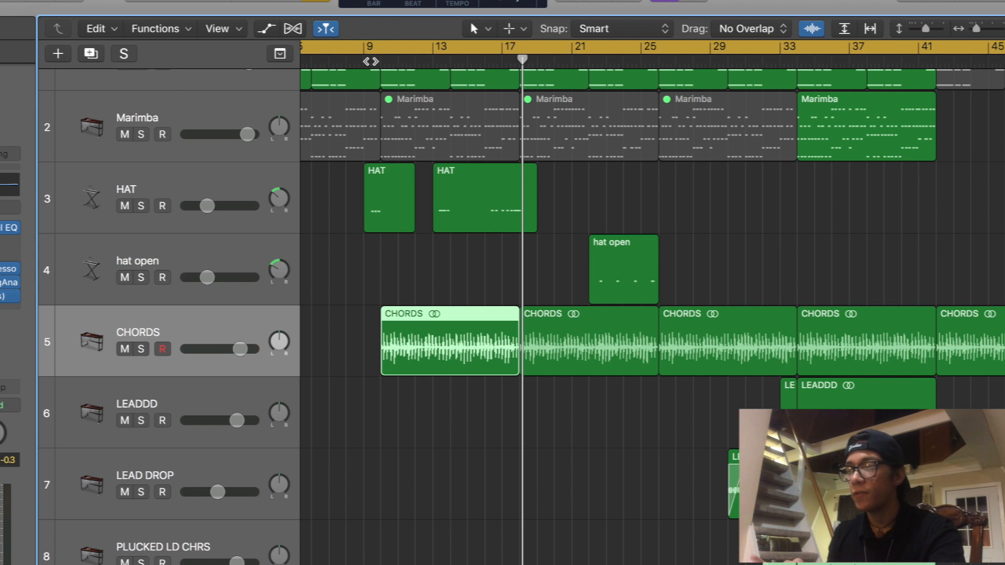
key(s)
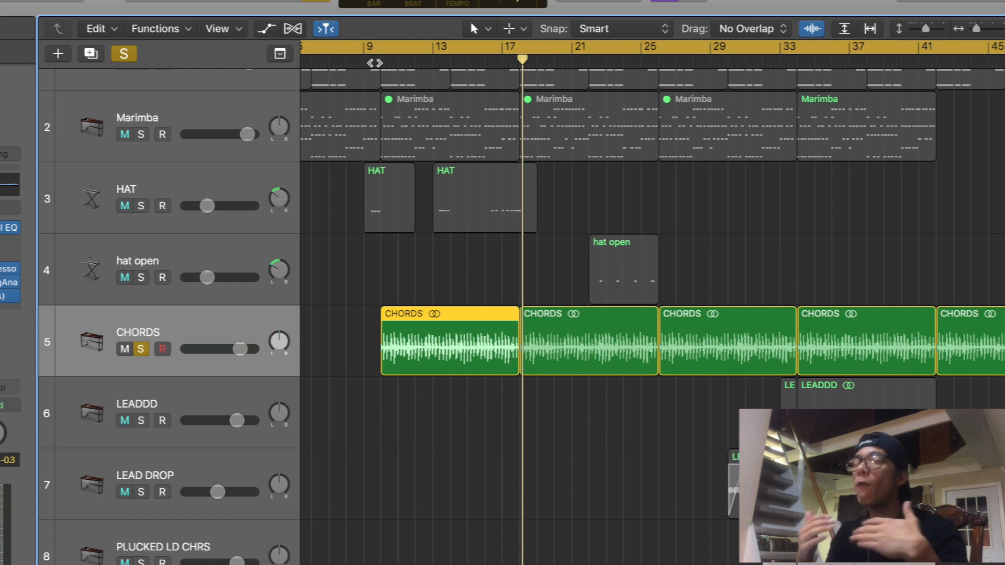
key(space)
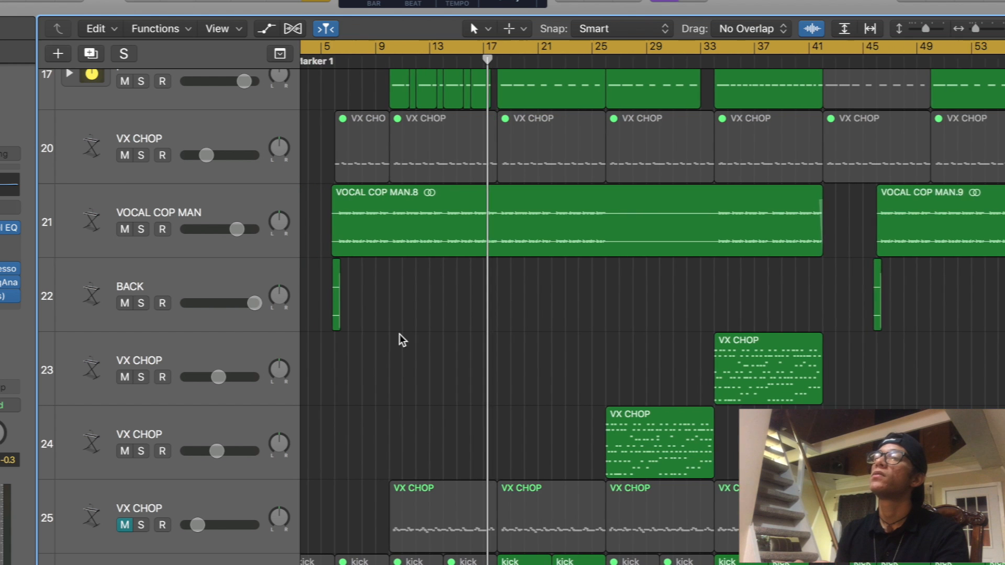
- Select the VOCAL COP MAN track and examine its vocal regions in the arrangement
scroll(399, 338, left, 3)
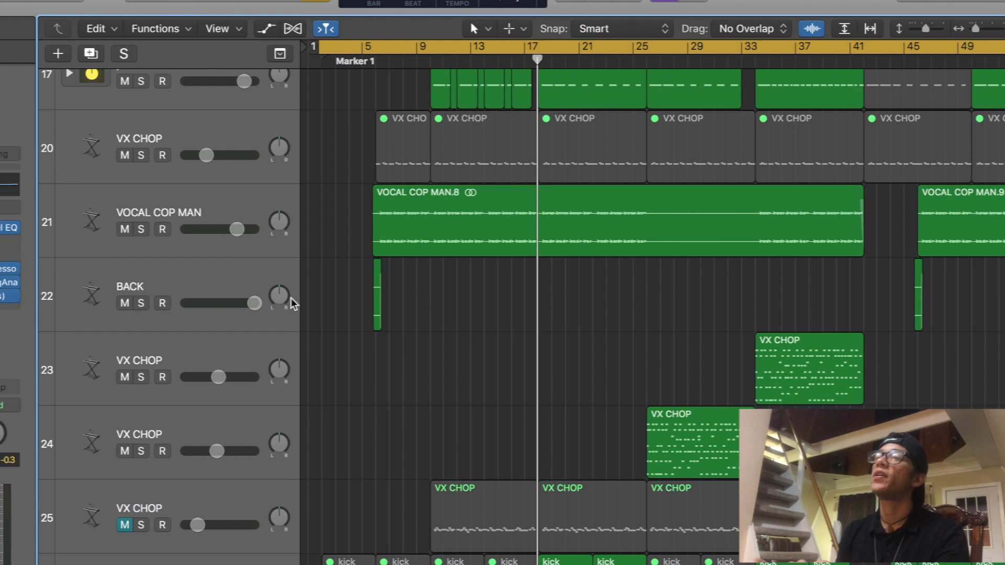
click(135, 205)
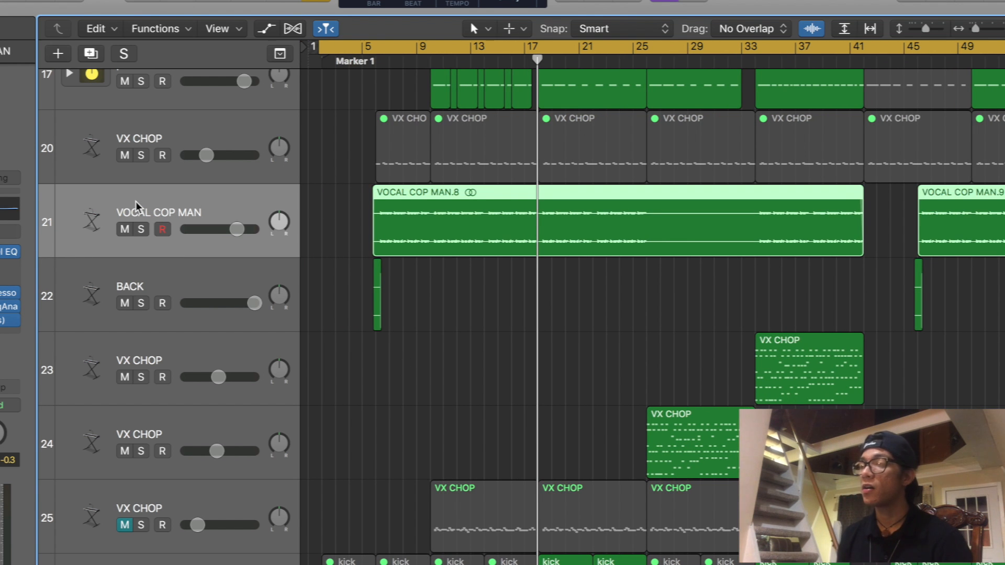
scroll(300, 221, up, 3)
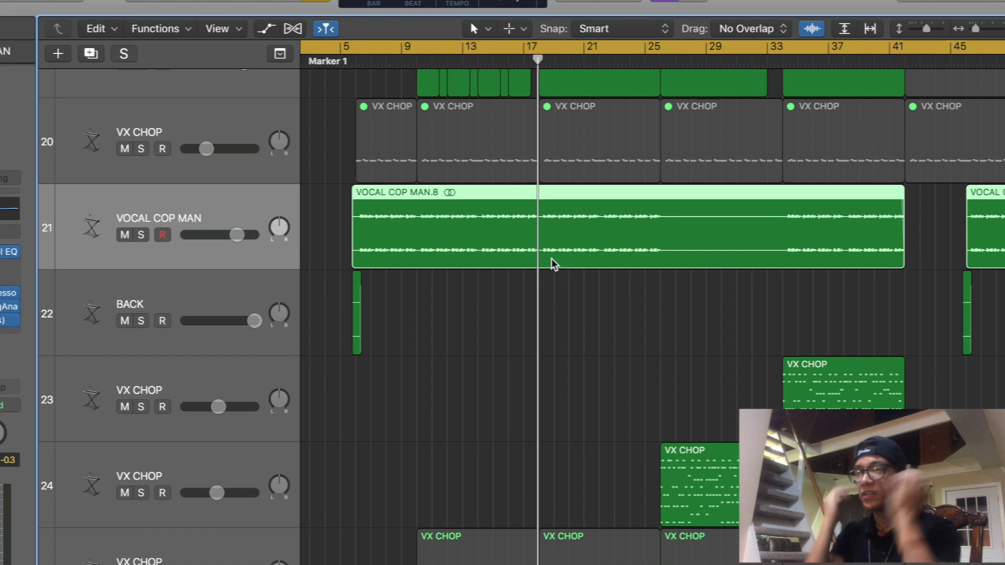
click(432, 336)
key(z)
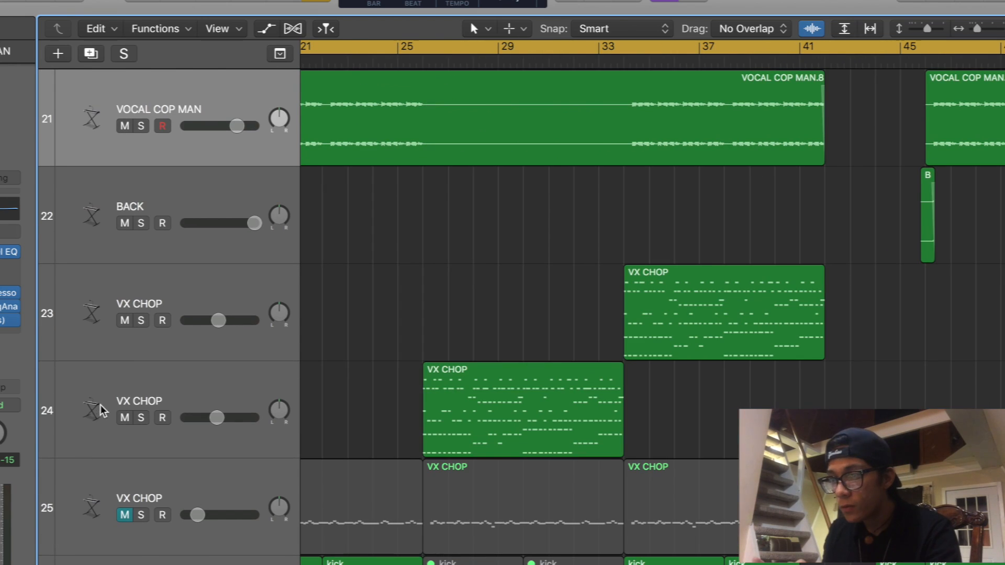
- Select VX CHOP track 24 and the VOCAL COP MAN.8 region to compare where each one plays
click(126, 385)
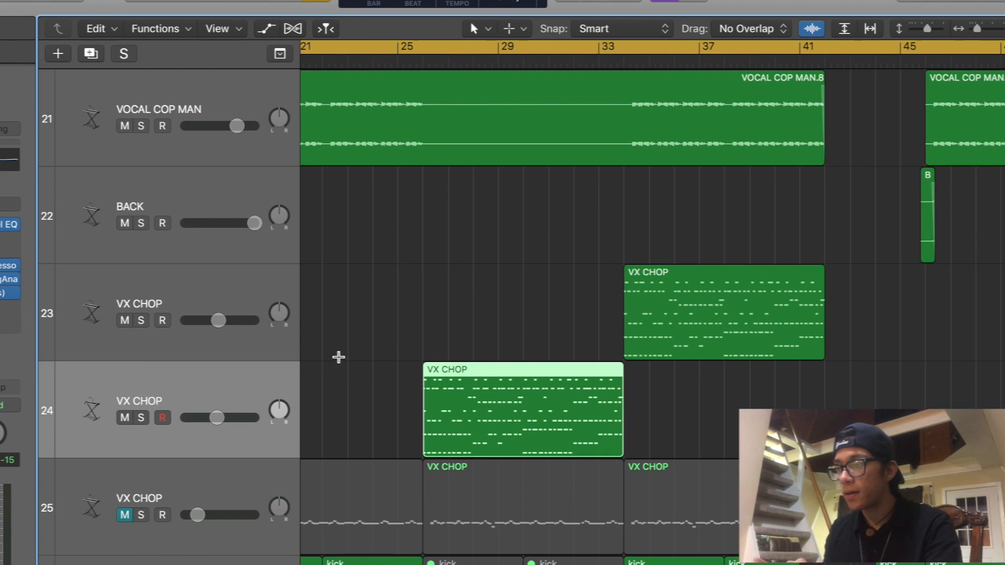
scroll(417, 135, right, 1)
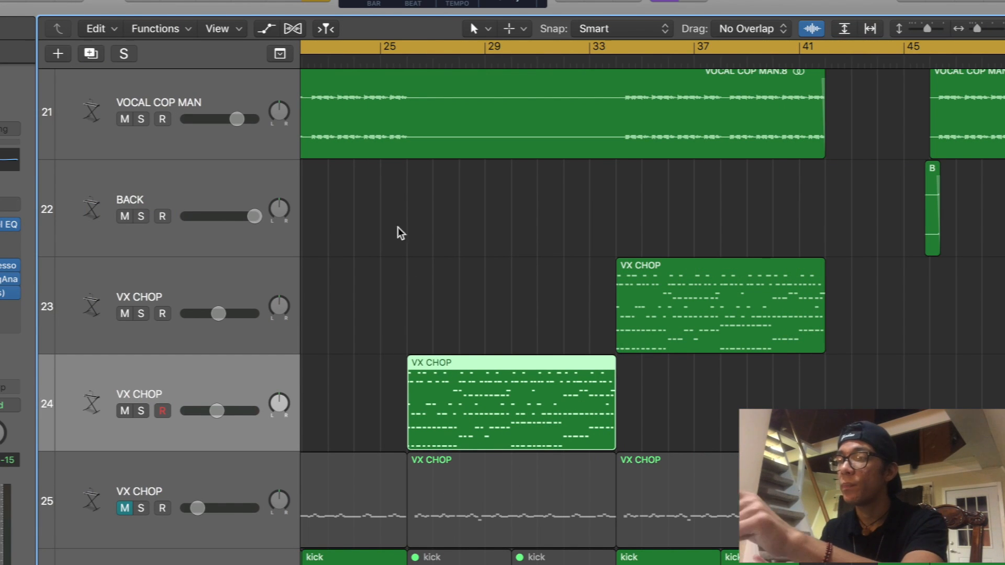
click(376, 134)
scroll(358, 214, down, 1)
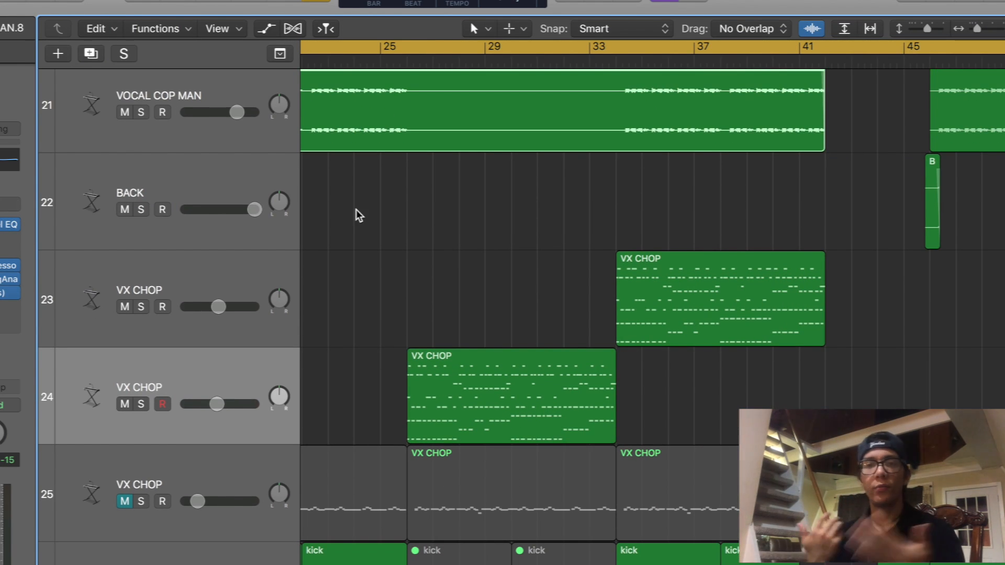
scroll(415, 174, down, 1)
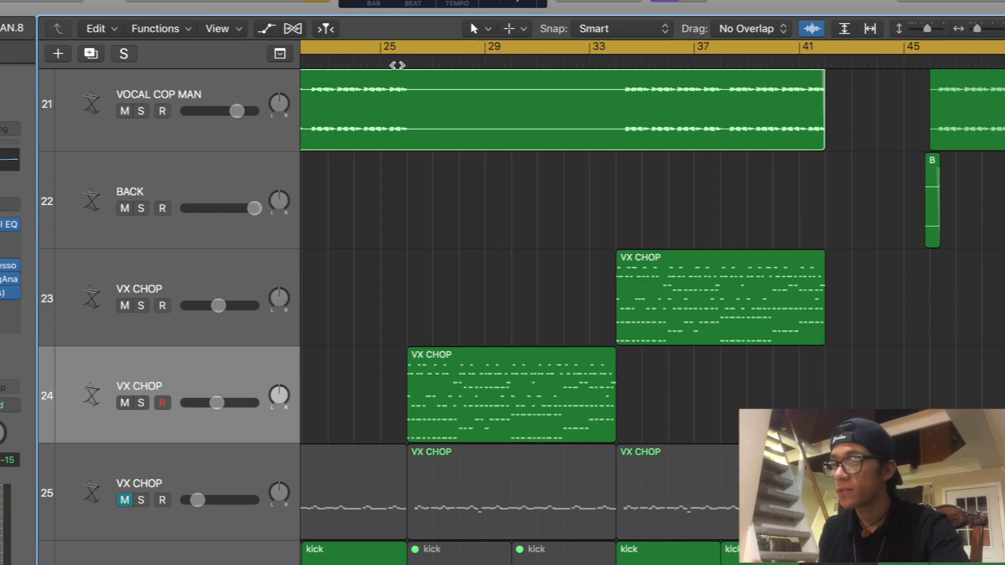
- Play VX CHOP track 24 in solo from bar 26 and follow its region's notes in the Piano Roll
click(141, 403)
double_click(403, 62)
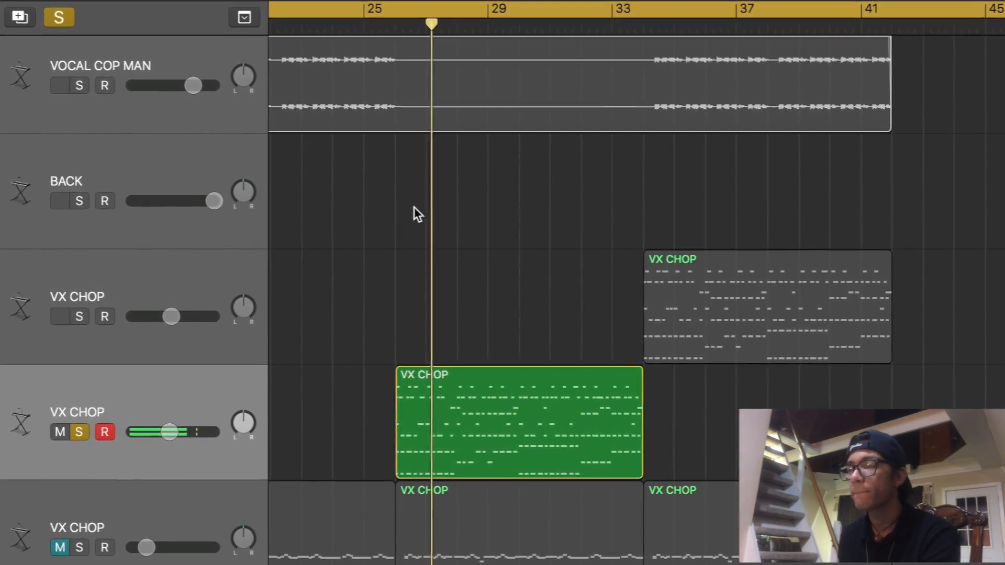
double_click(487, 402)
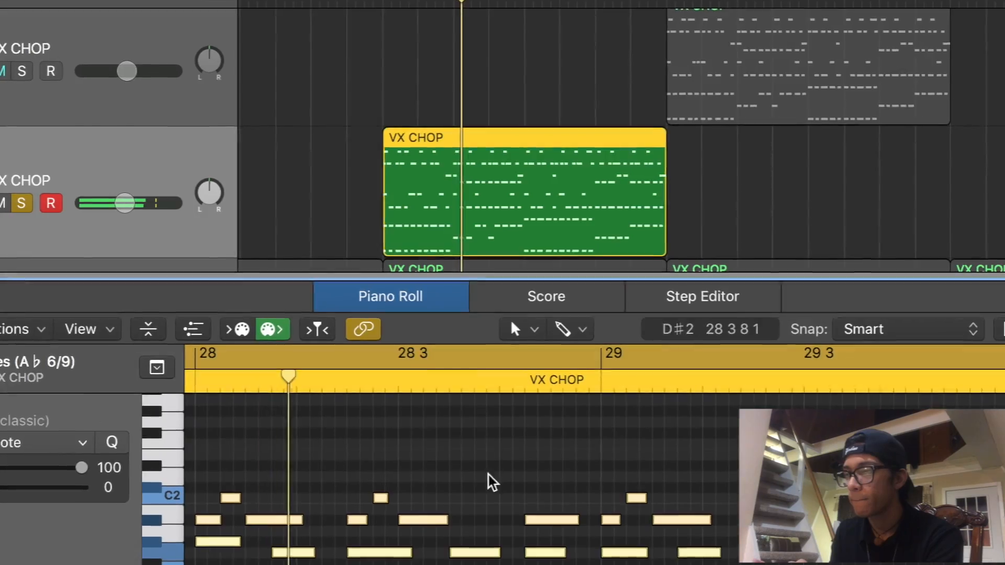
scroll(488, 492, down, 5)
scroll(487, 491, left, 2)
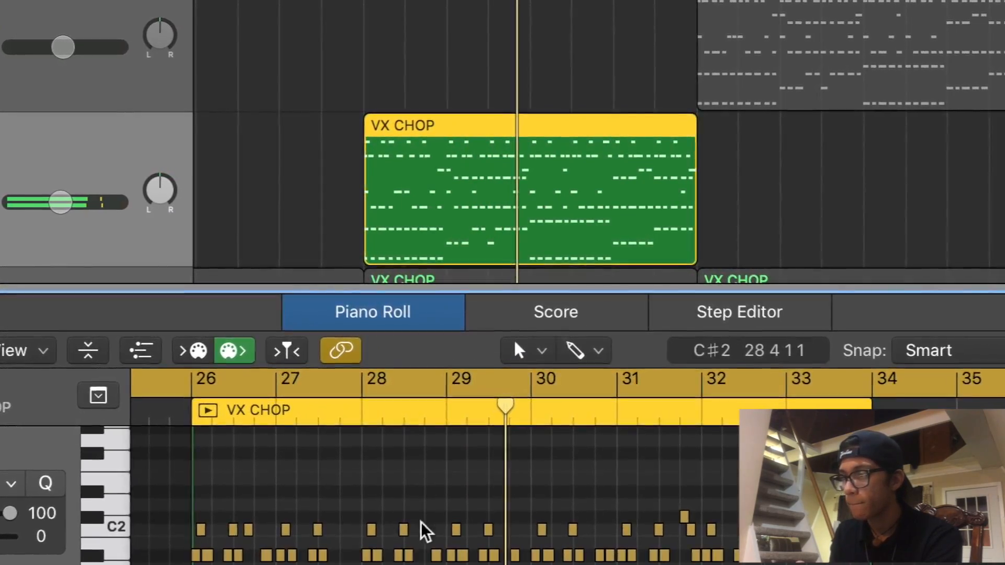
scroll(451, 545, right, 4)
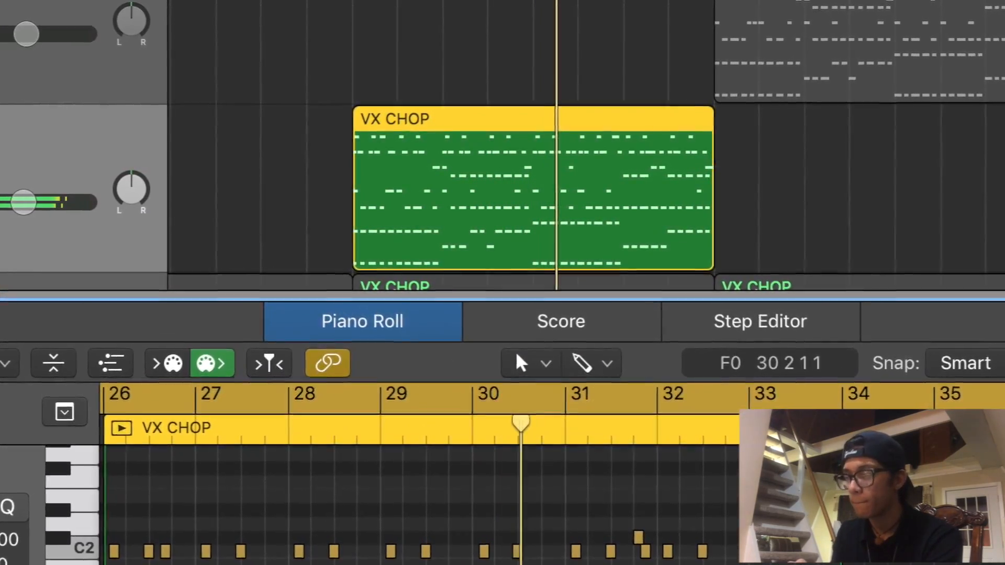
scroll(529, 555, right, 2)
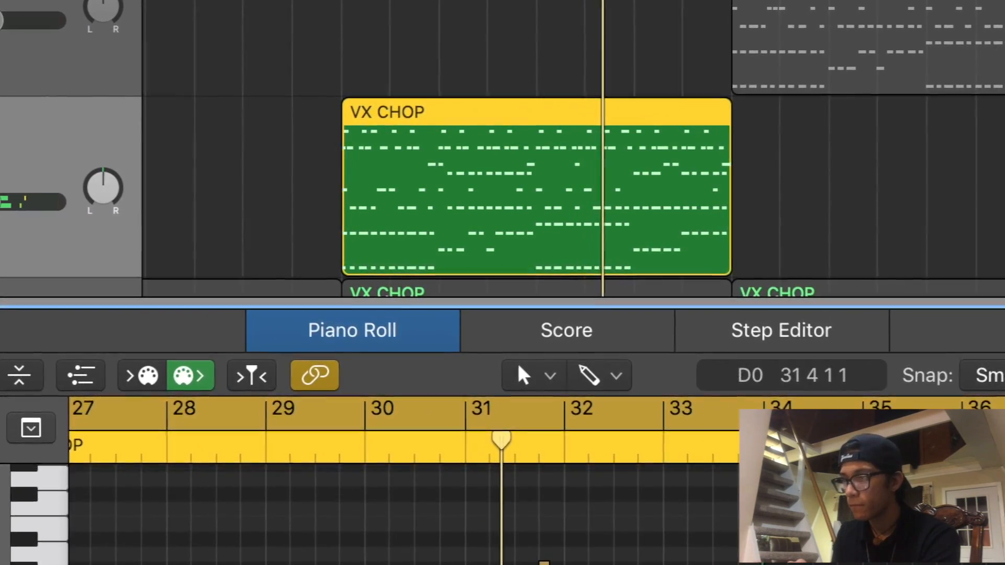
scroll(523, 554, right, 1)
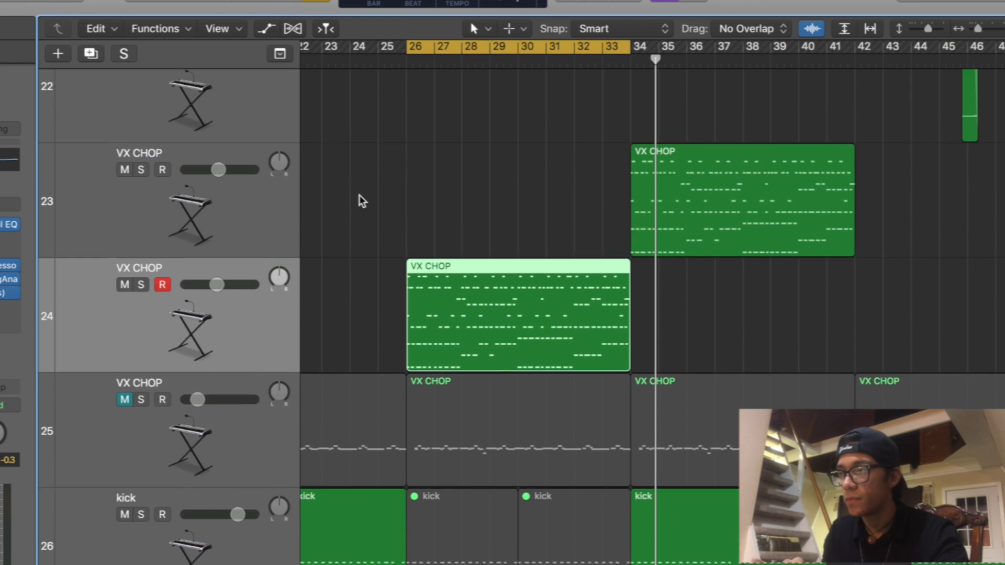
- Return to the arrangement and replay VX CHOP track 24 in solo within the cycle starting at bar 26
ctrl+alt+click(361, 200)
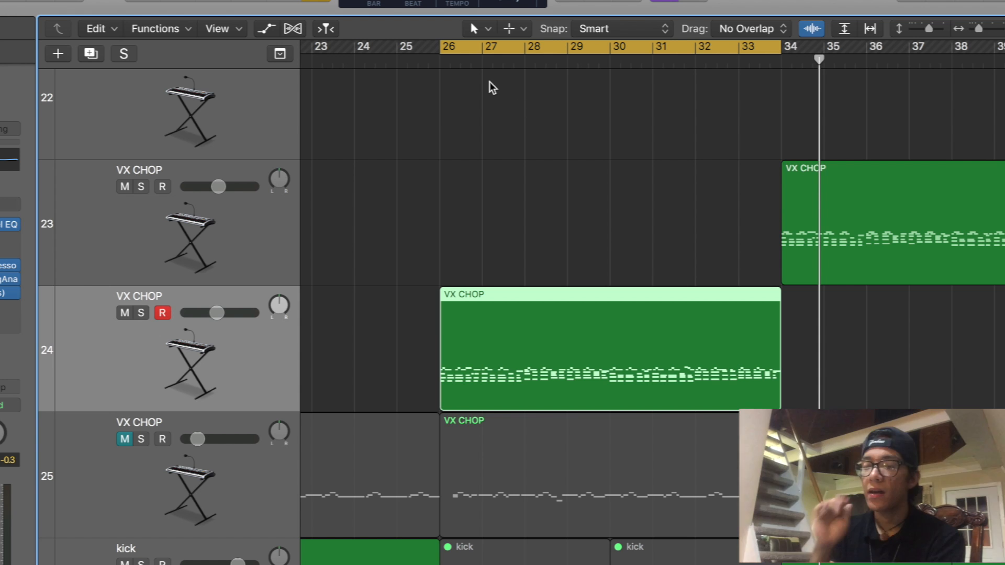
key(s)
key(space)
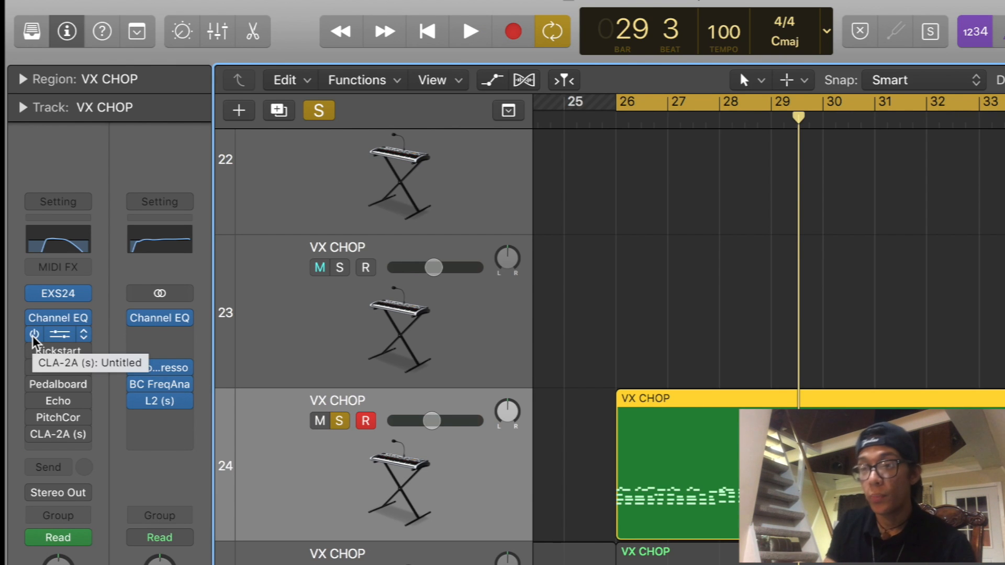
- Review the first CLA-2A, Kickstart and PtVerb on VX CHOP track 24, switching on the bypassed Kickstart and PtVerb
click(52, 336)
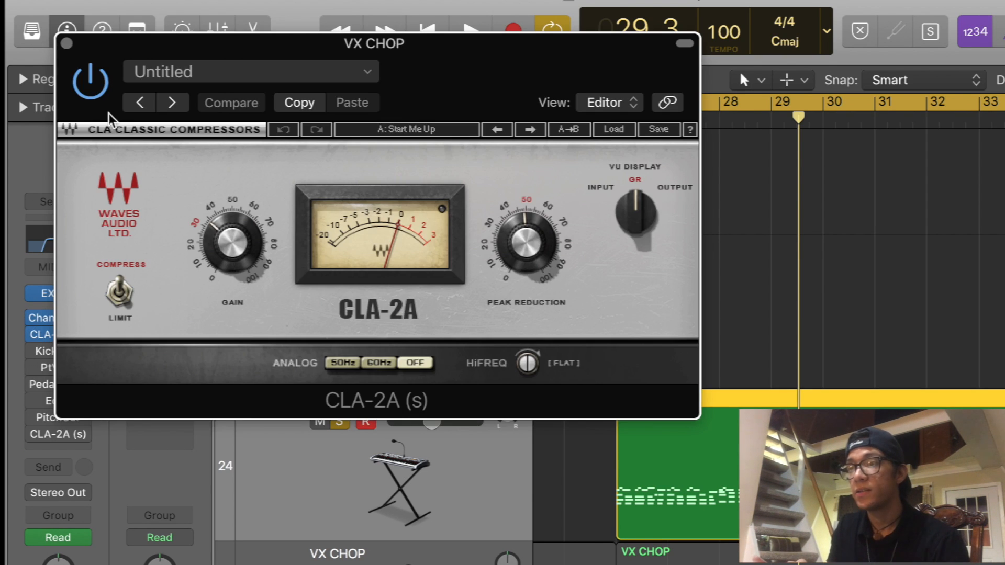
click(36, 349)
click(59, 355)
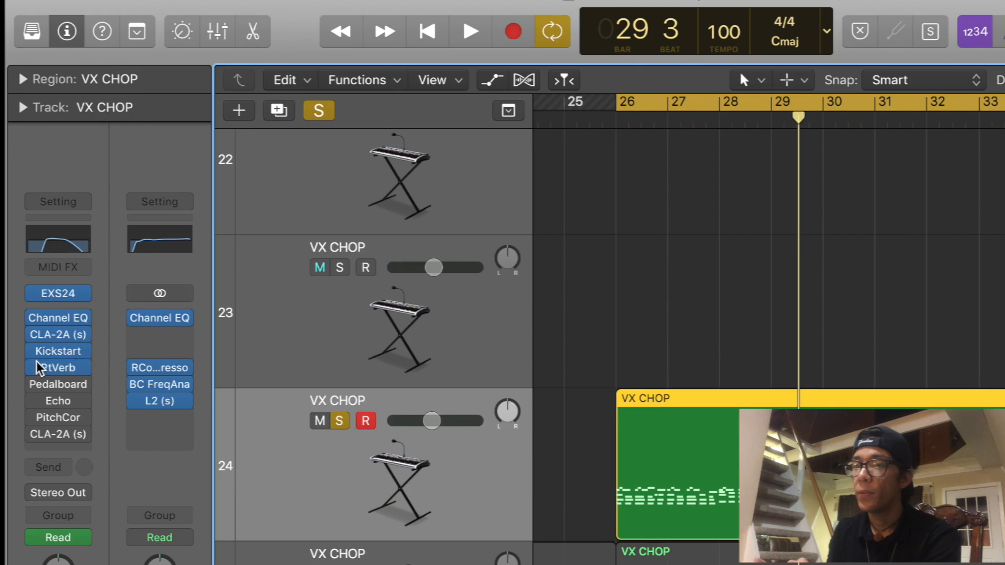
click(65, 367)
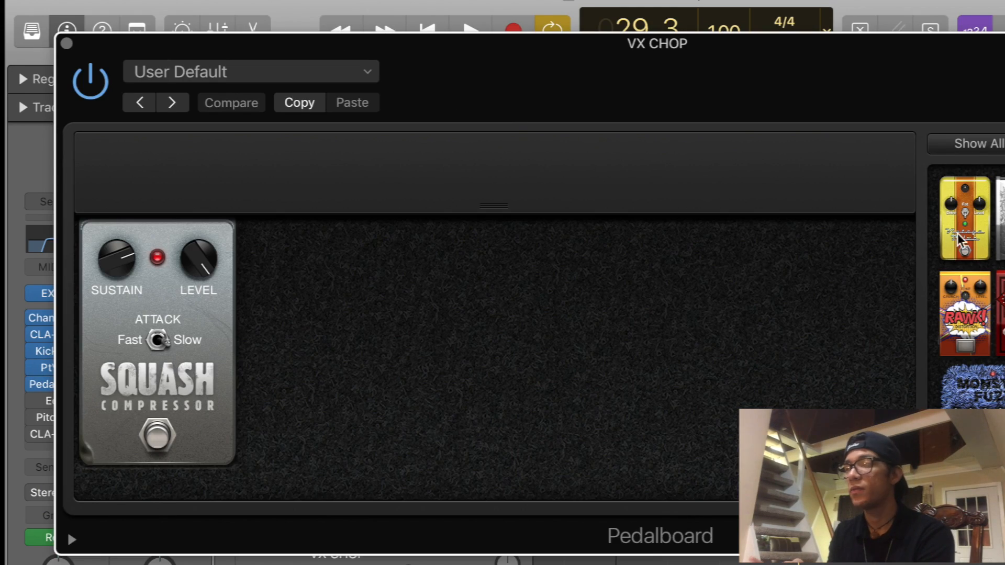
click(67, 43)
- Switch on the remaining bypassed effects on VX CHOP track 24: Pedalboard, Echo, PitchCor and the second CLA-2A
click(37, 403)
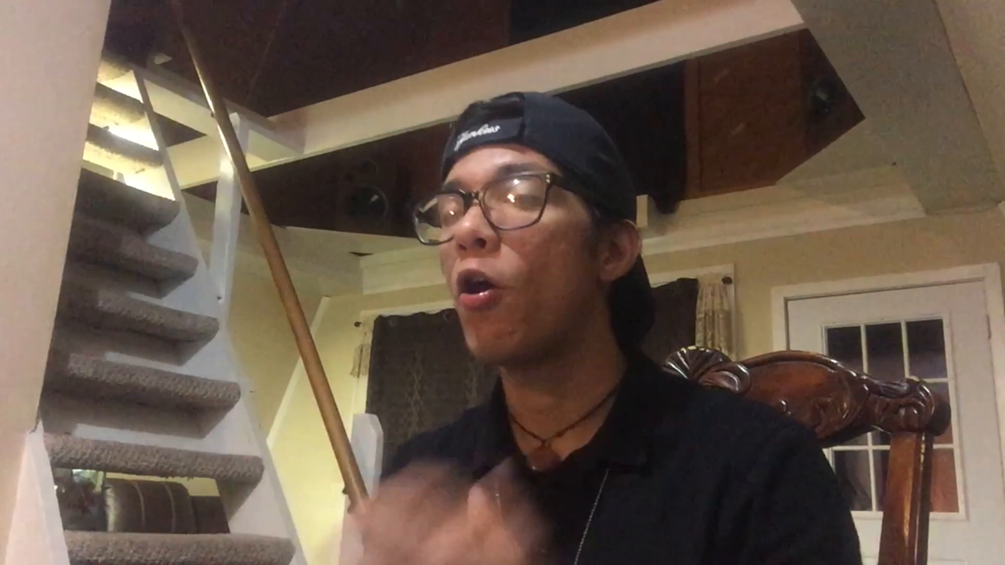
click(59, 417)
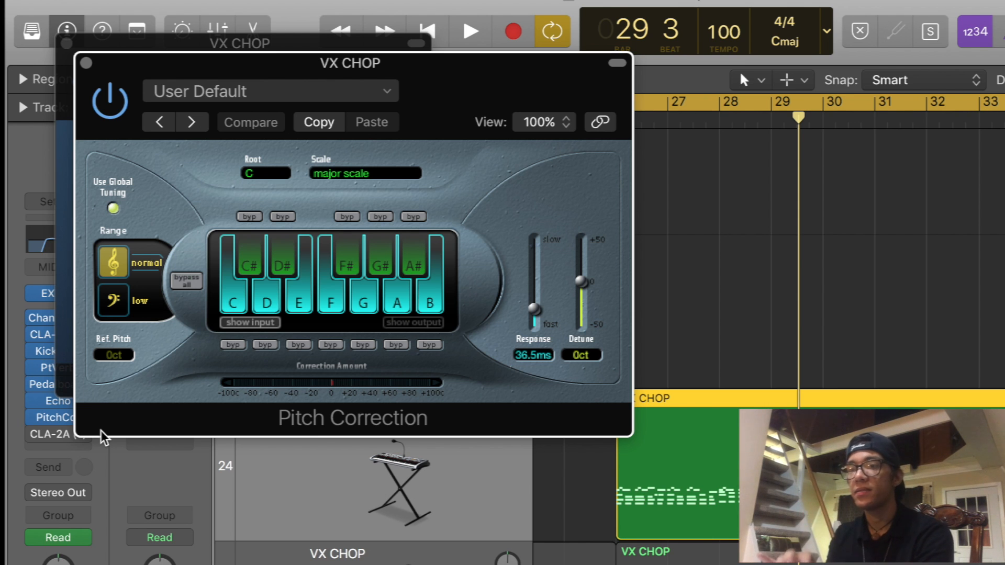
key(v)
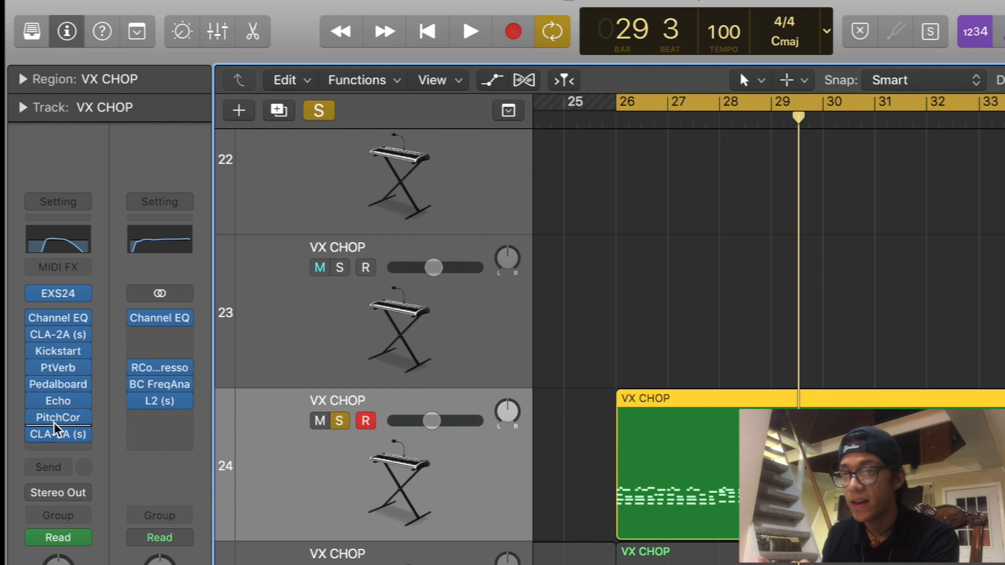
click(58, 435)
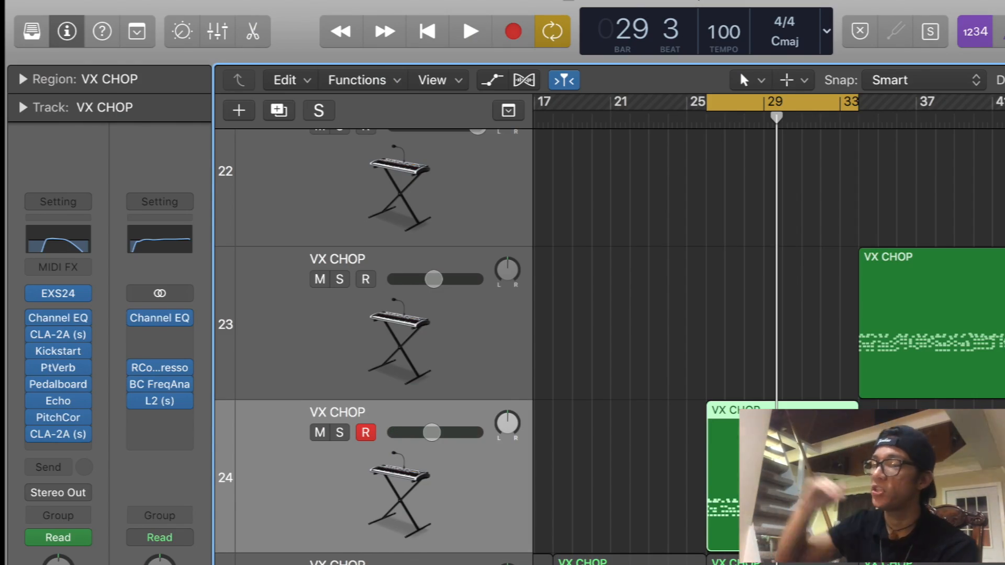
- Audition VX CHOP track 23 in solo from bar 34
scroll(523, 340, up, 2)
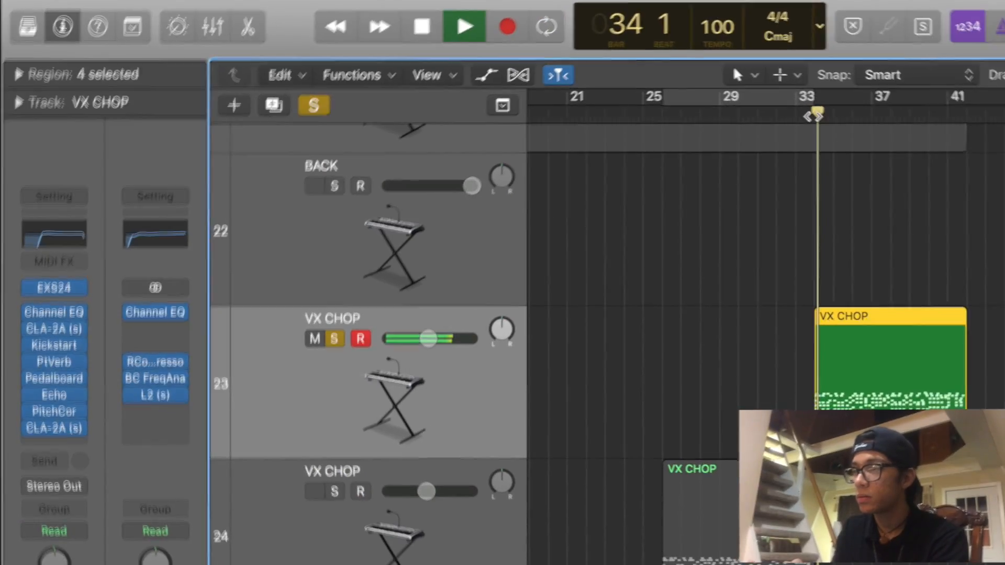
scroll(768, 281, up, 3)
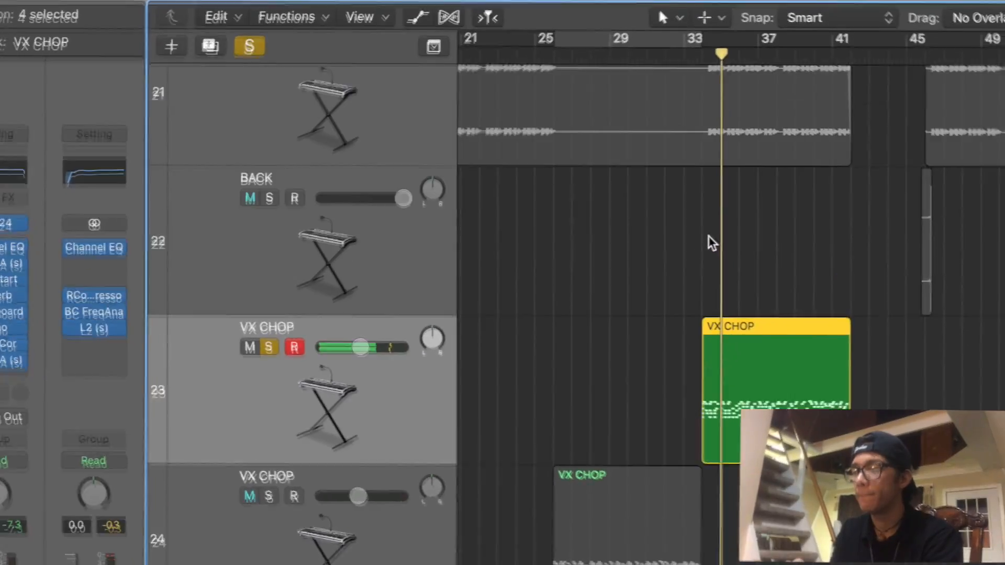
scroll(684, 215, up, 2)
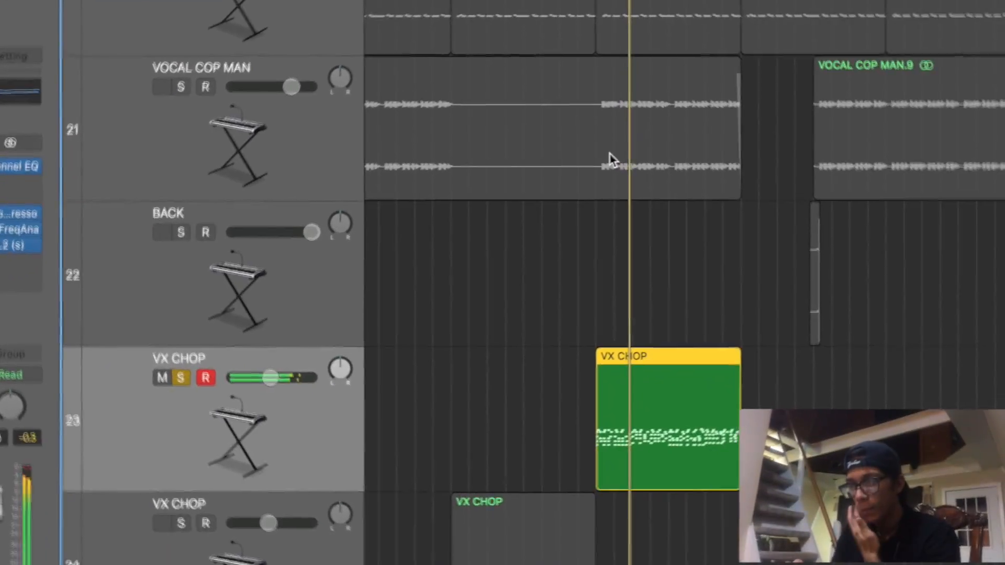
- Audition the LEADDD and PLUCKED LD CHRS tracks in solo and select the PLUCKED CHRS track
scroll(684, 215, up, 3)
scroll(586, 134, up, 3)
scroll(586, 134, down, 2)
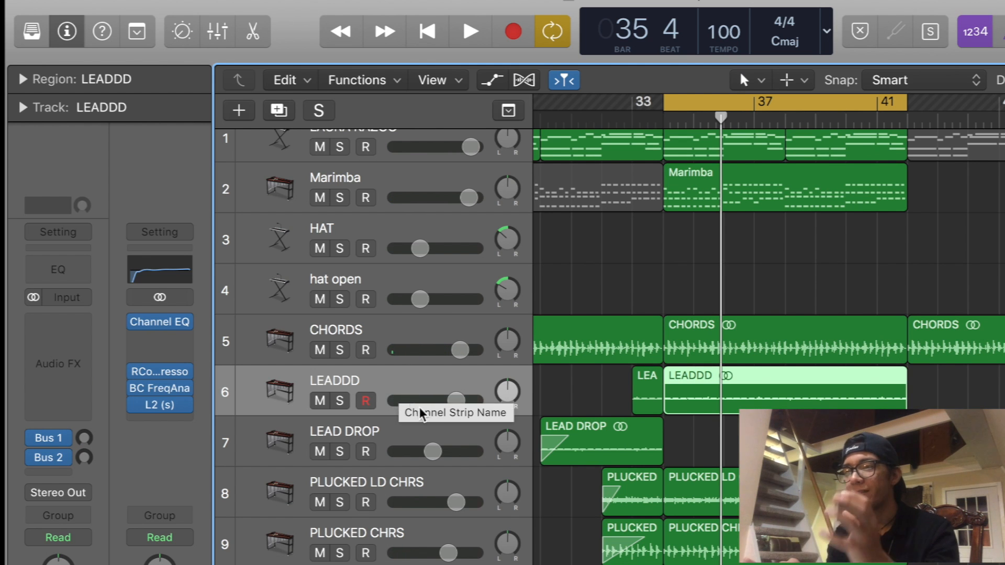
key(s)
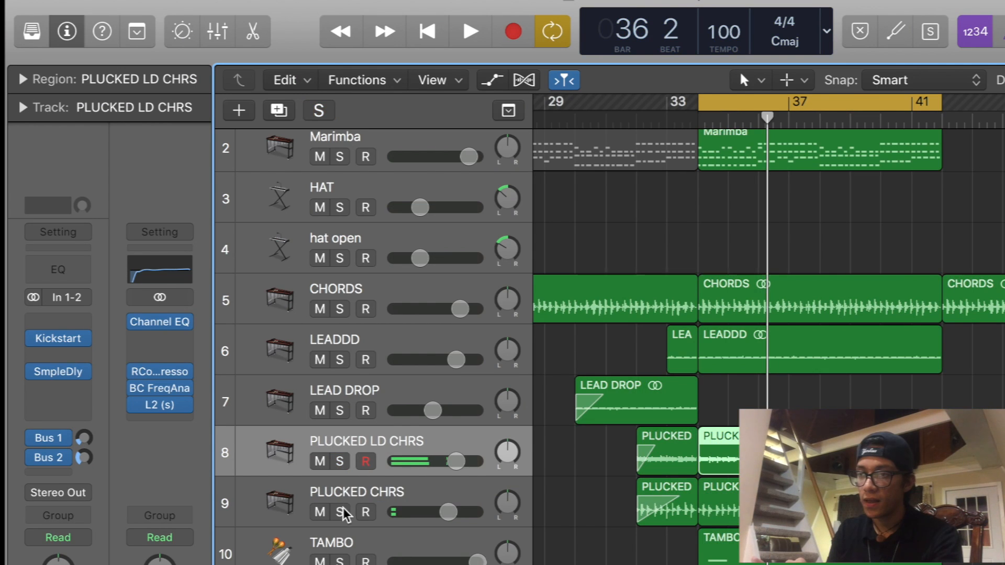
click(344, 512)
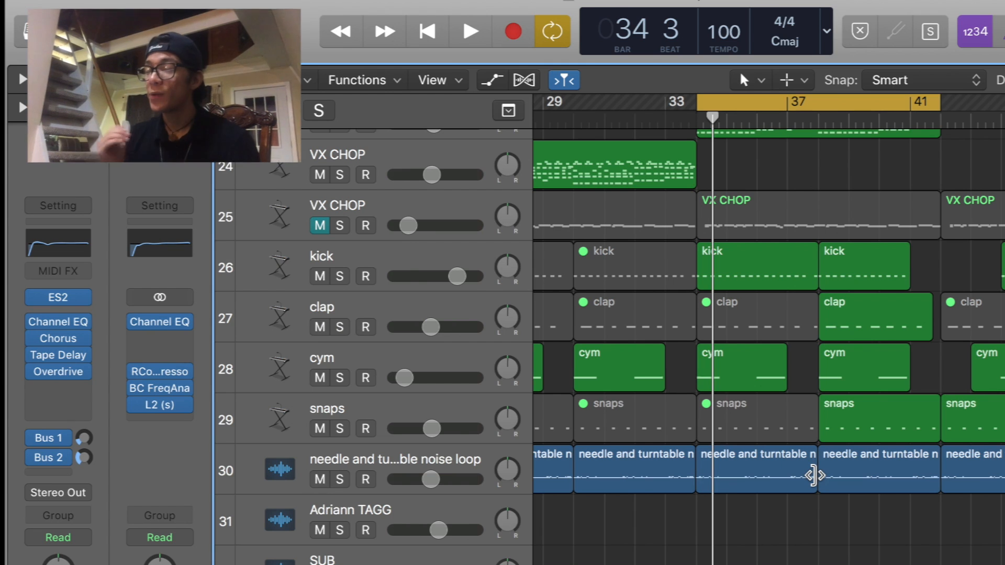
scroll(753, 530, up, 15)
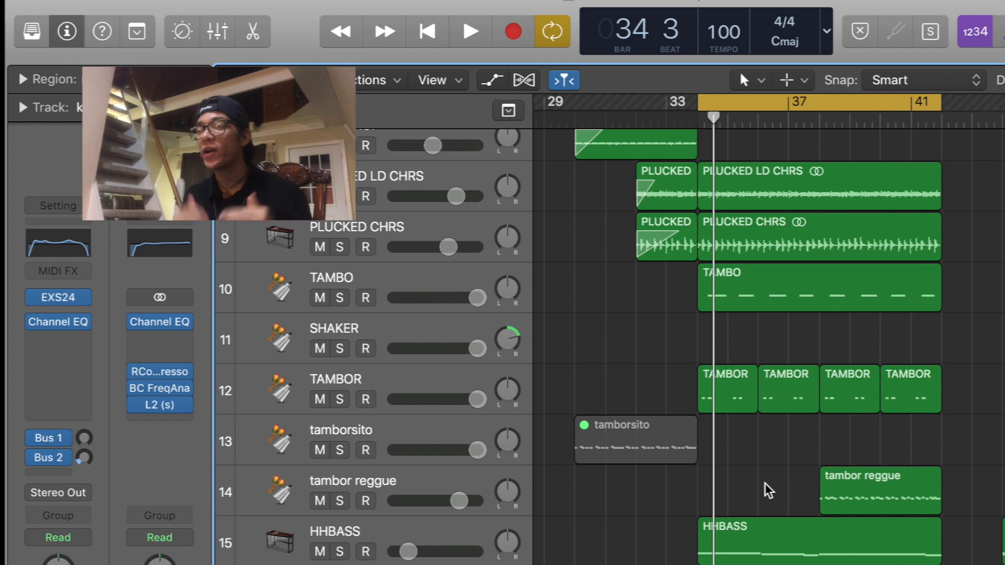
- Look over the tracks around the bar 34 cycle range, from the leads and percussion down to the VX CHOP and kick tracks
scroll(767, 486, up, 1)
scroll(767, 486, up, 2)
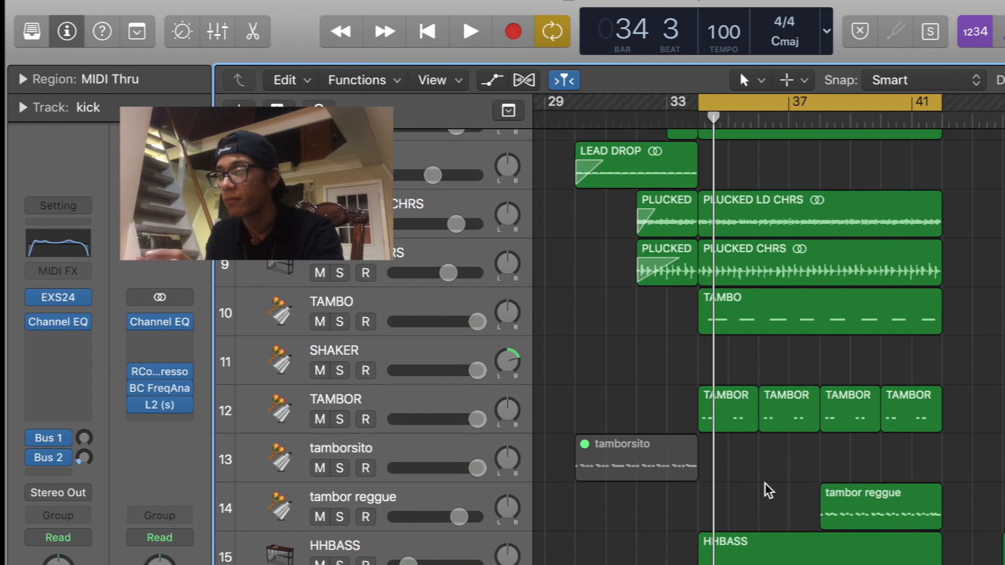
scroll(764, 497, down, 15)
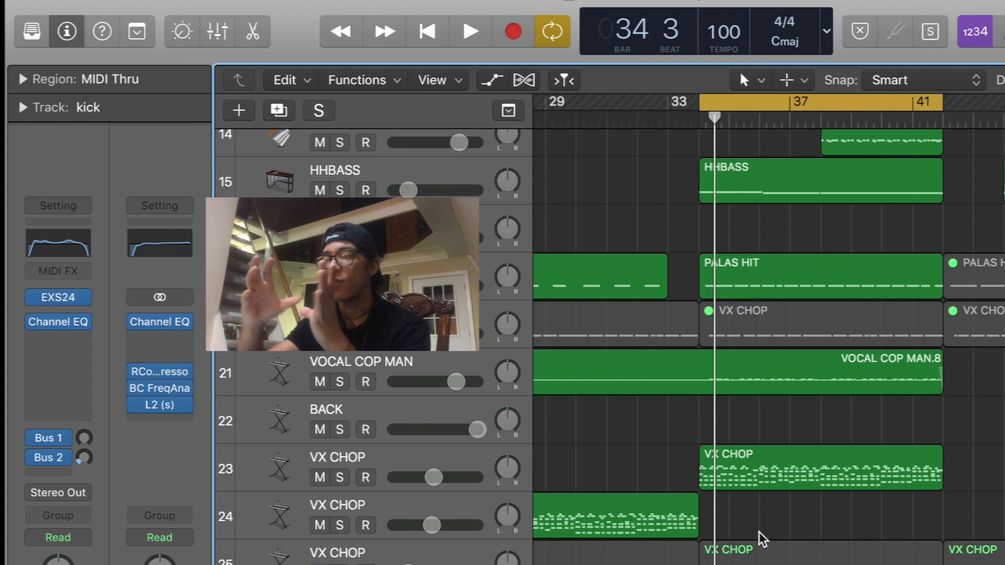
scroll(762, 539, down, 10)
scroll(761, 539, up, 3)
scroll(764, 542, up, 4)
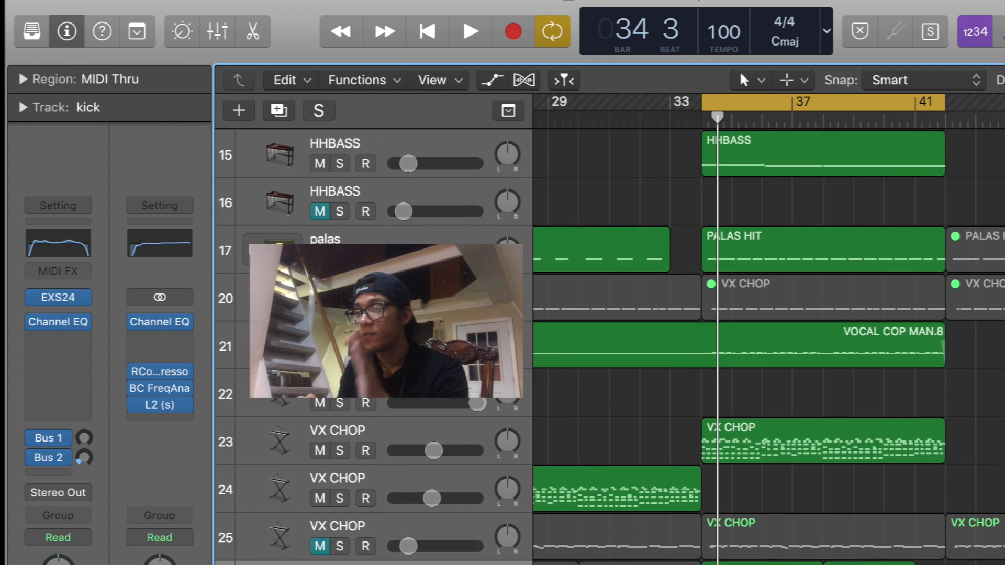
scroll(764, 542, left, 2)
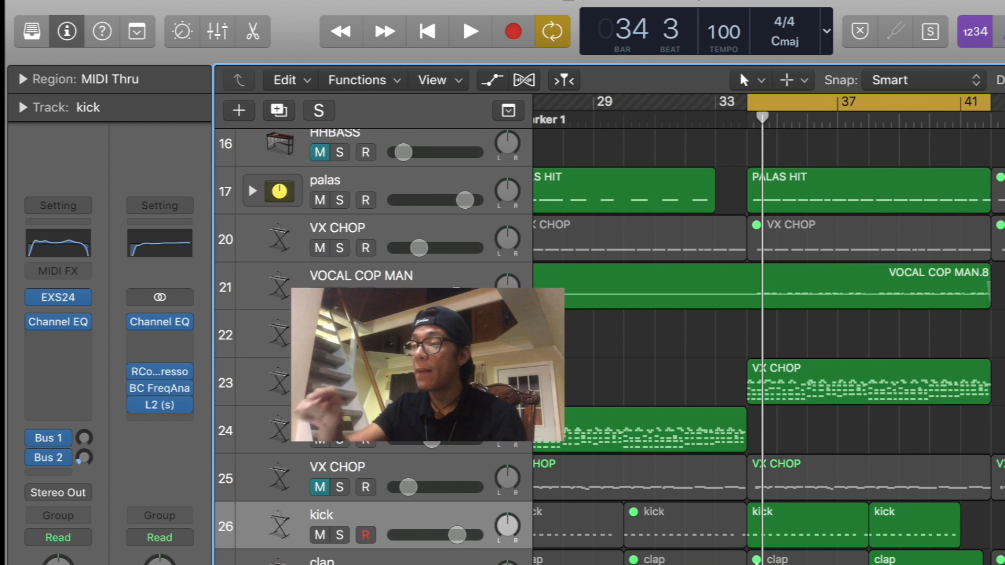
scroll(929, 497, up, 1)
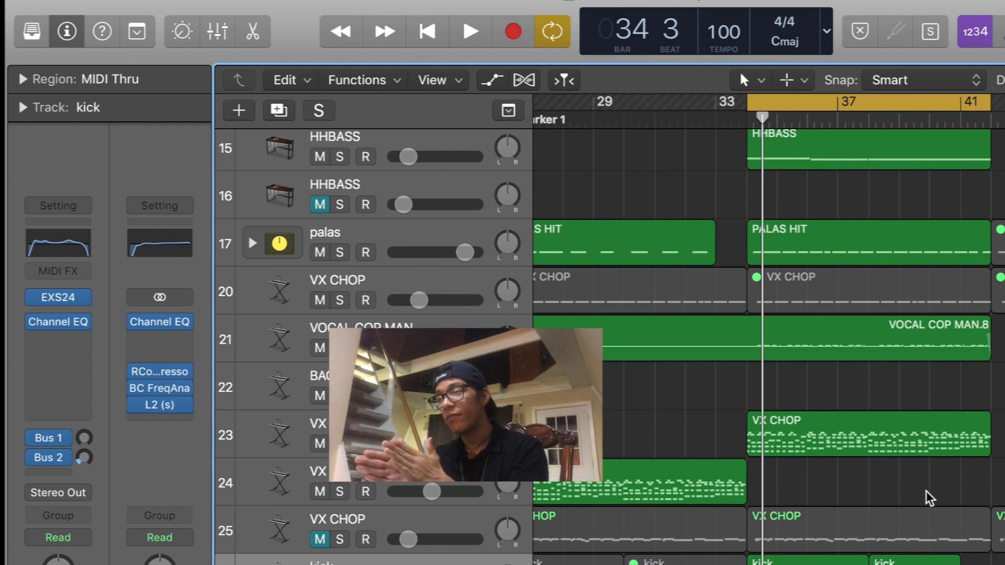
scroll(928, 497, right, 1)
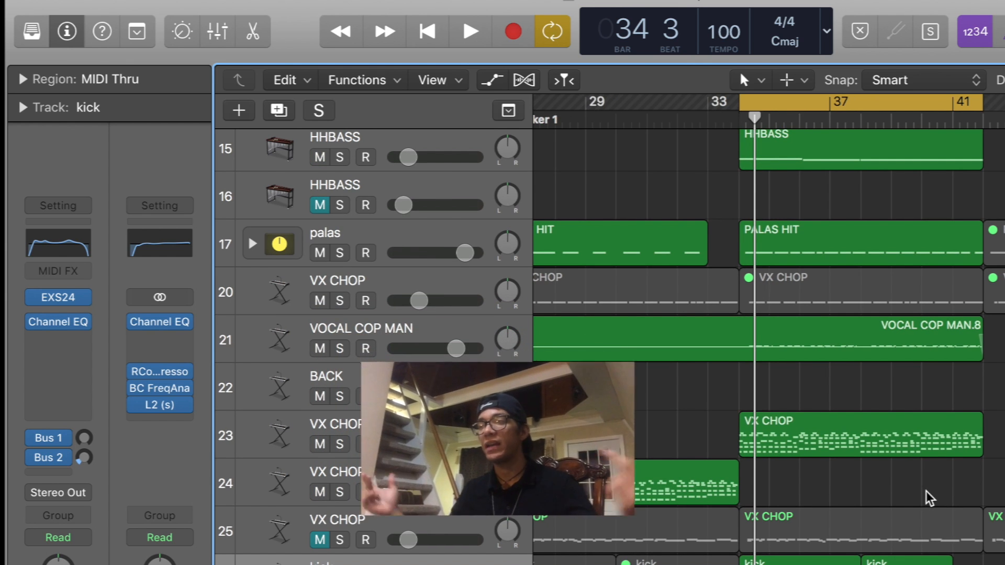
scroll(926, 497, up, 10)
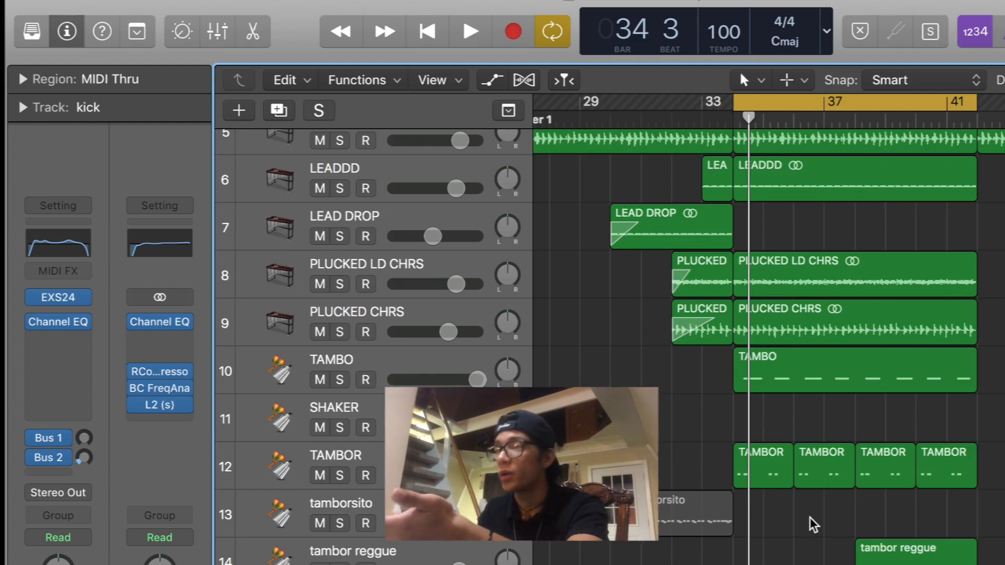
scroll(813, 523, up, 3)
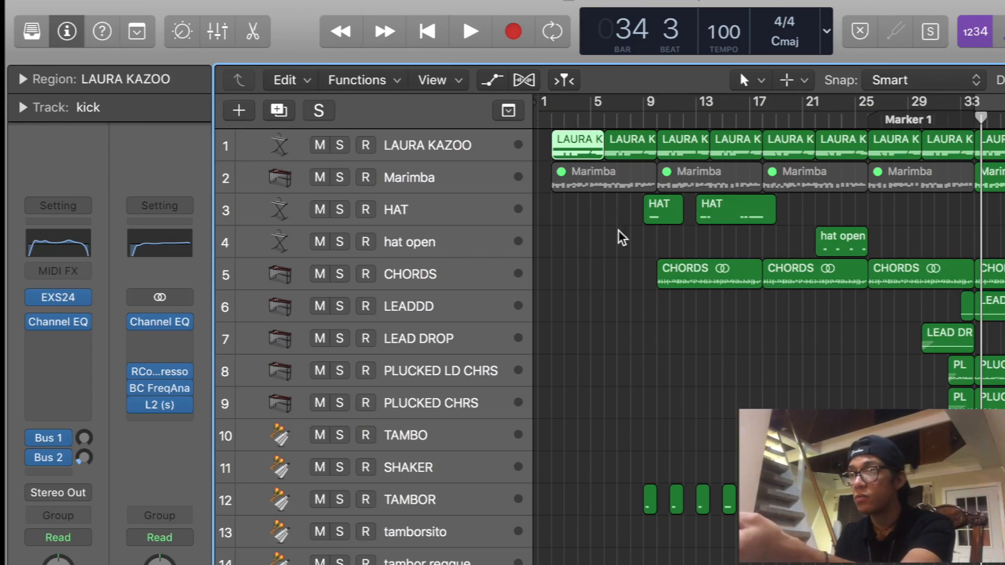
- Survey the song's arrangement from bar 1 past bar 65, covering the LAURA KAZOO track down to the palas track
scroll(618, 245, down, 5)
scroll(617, 250, up, 5)
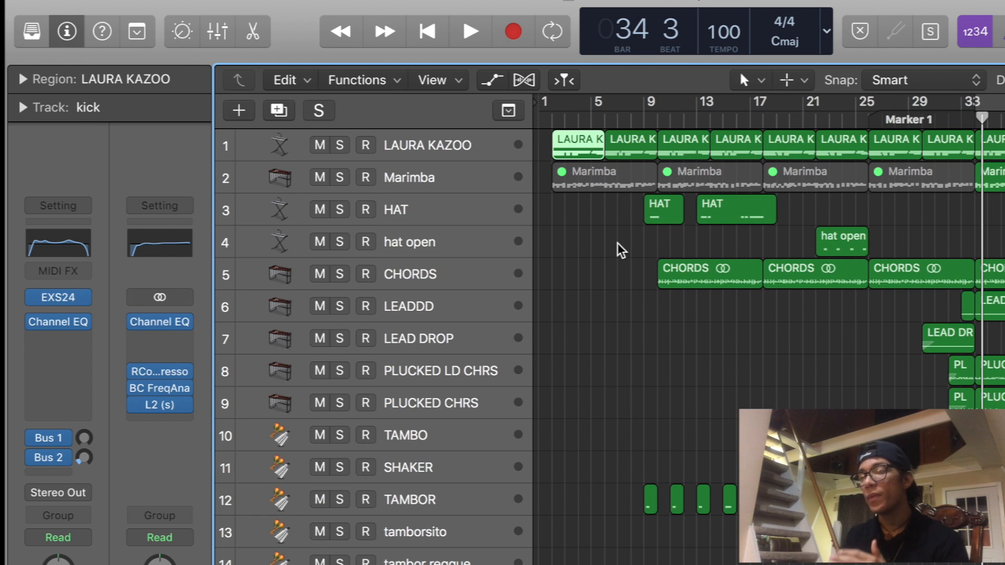
scroll(621, 250, down, 1)
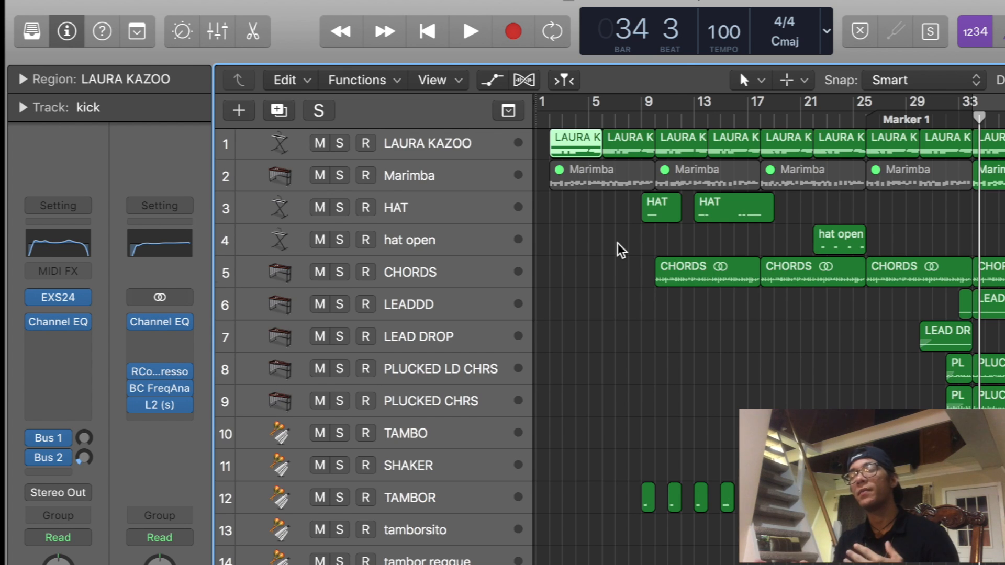
scroll(620, 250, down, 5)
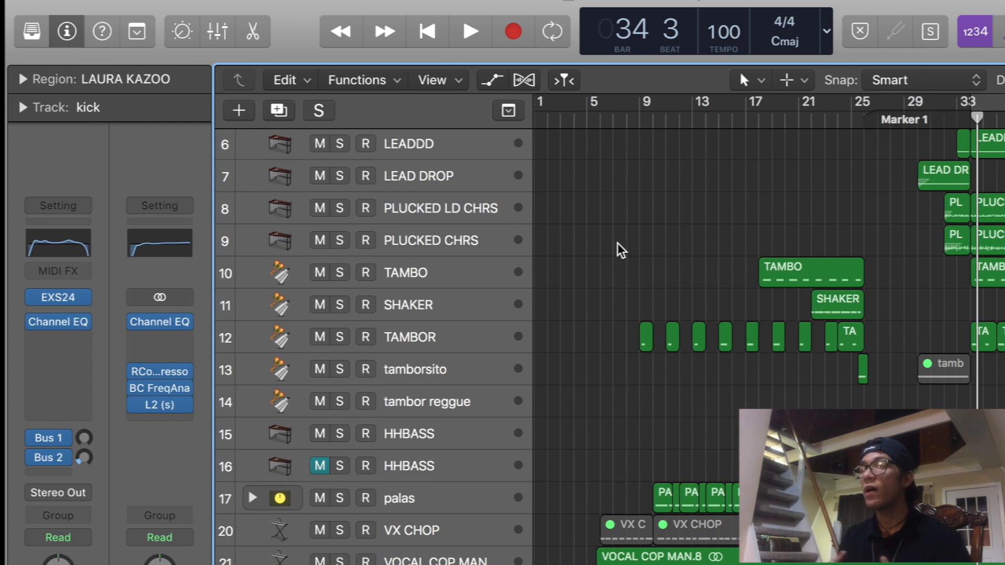
key(super+Left)
key(super+Left)
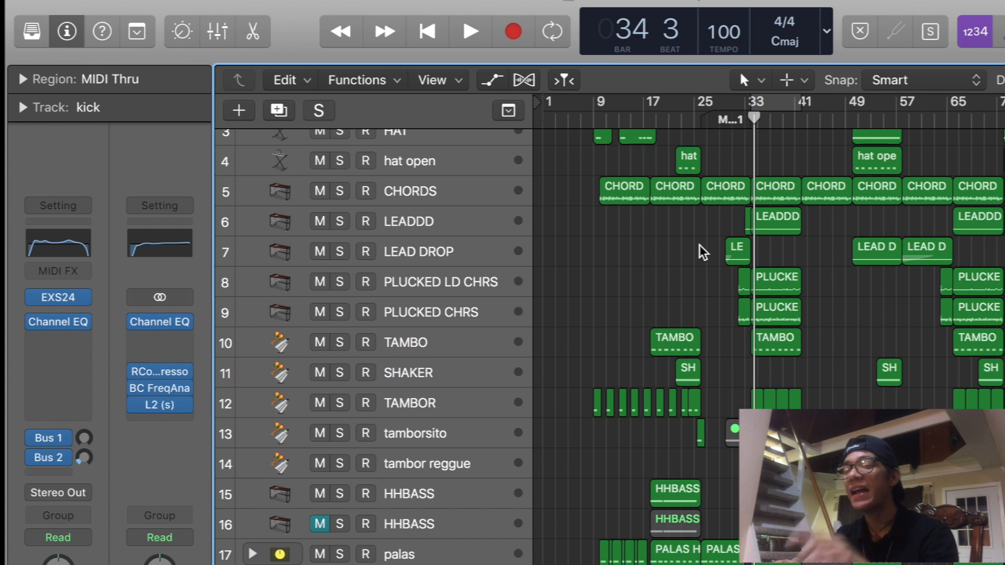
key(super+Down)
scroll(699, 245, up, 1)
click(700, 244)
scroll(701, 244, up, 4)
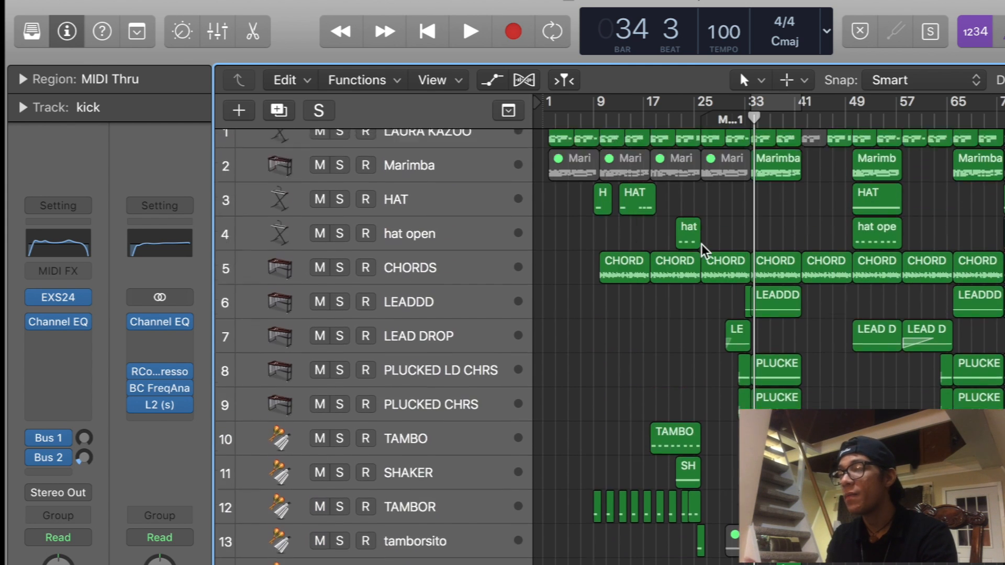
scroll(703, 251, up, 1)
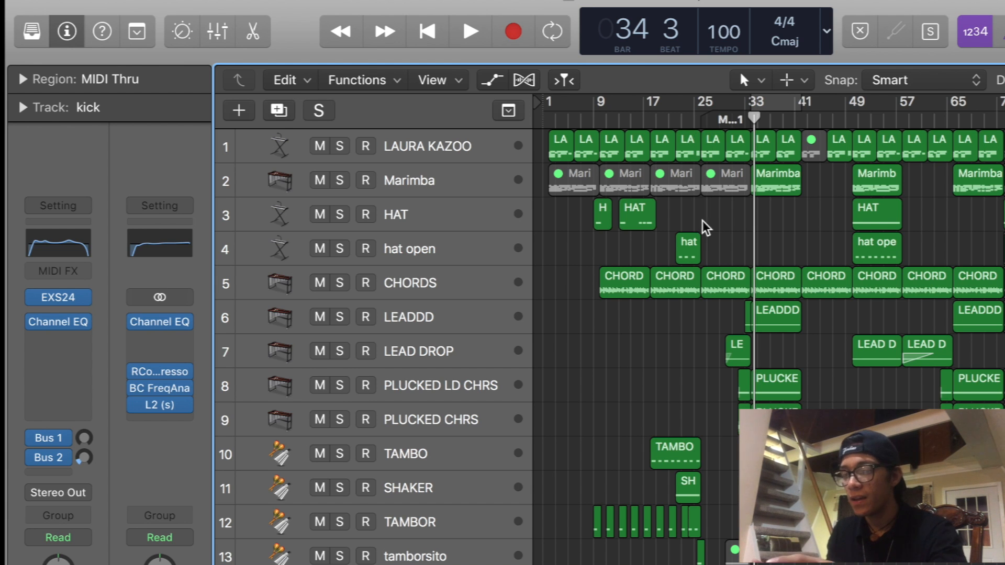
scroll(702, 222, up, 1)
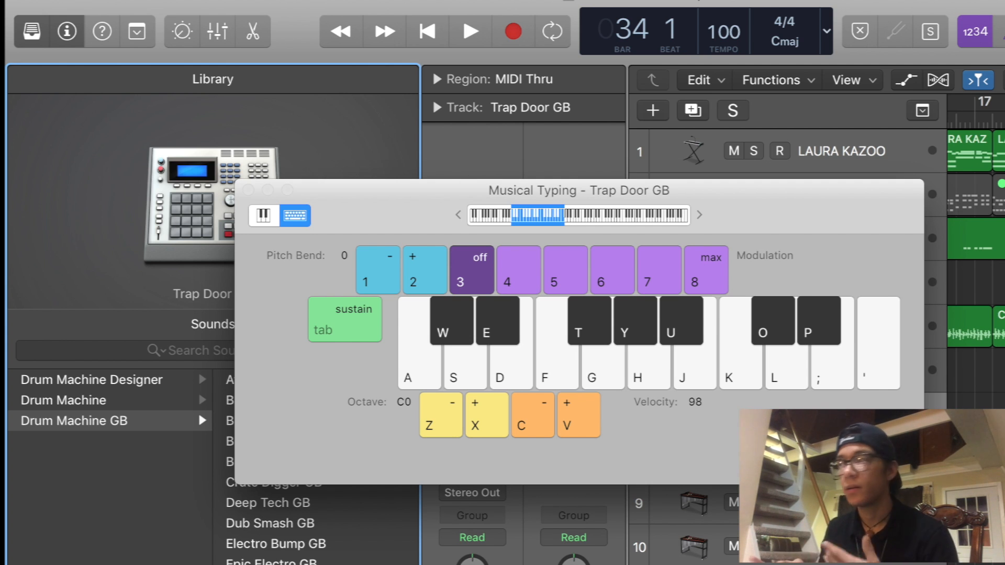
- Audition a repeated Trap Door GB drum hit with Musical Typing over playback from bar 26, and close the Musical Typing window
key(space)
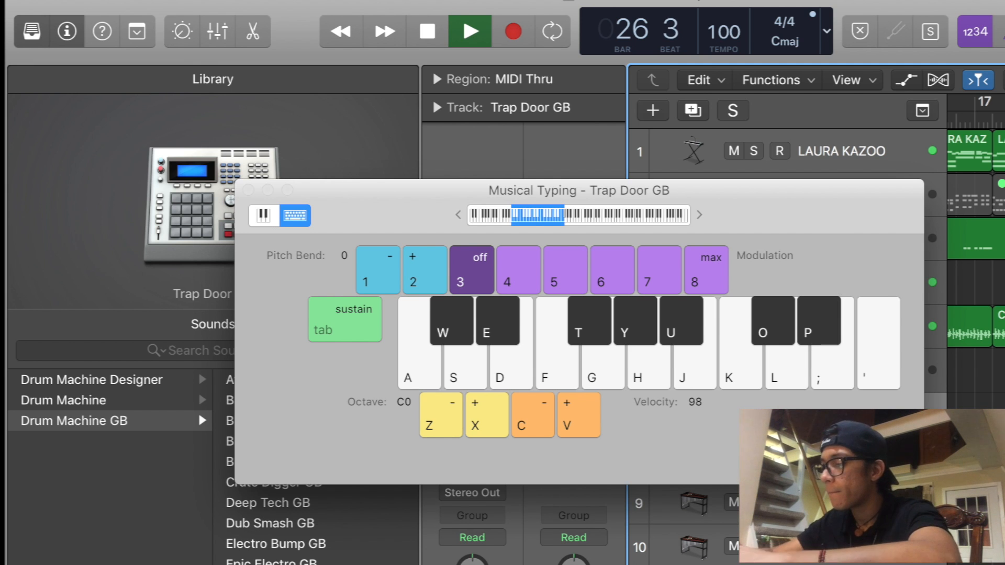
key(semicolon)
key(semicolon)
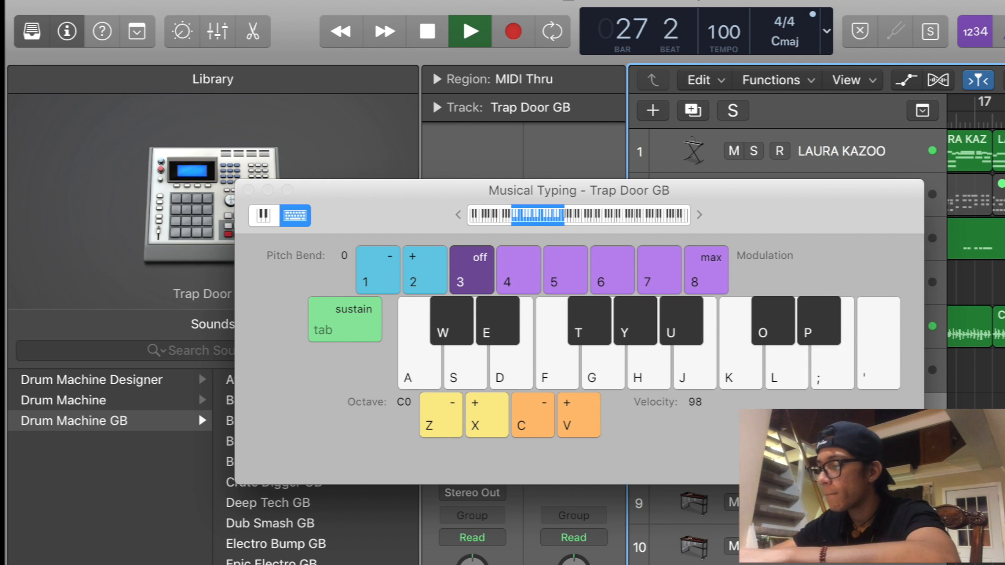
key(semicolon)
key(semicolon)
key(semicolon)
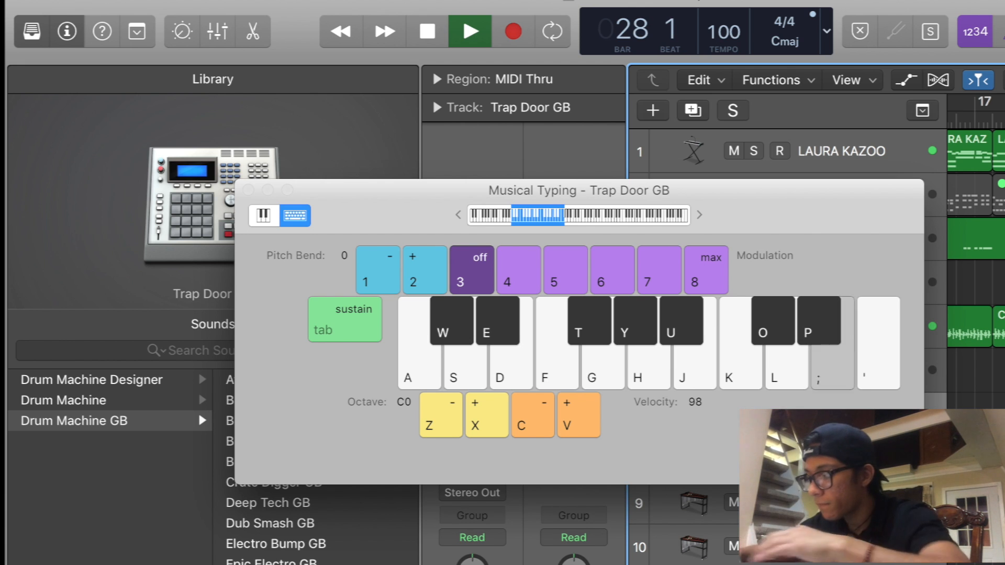
key(semicolon)
key(semicolon)
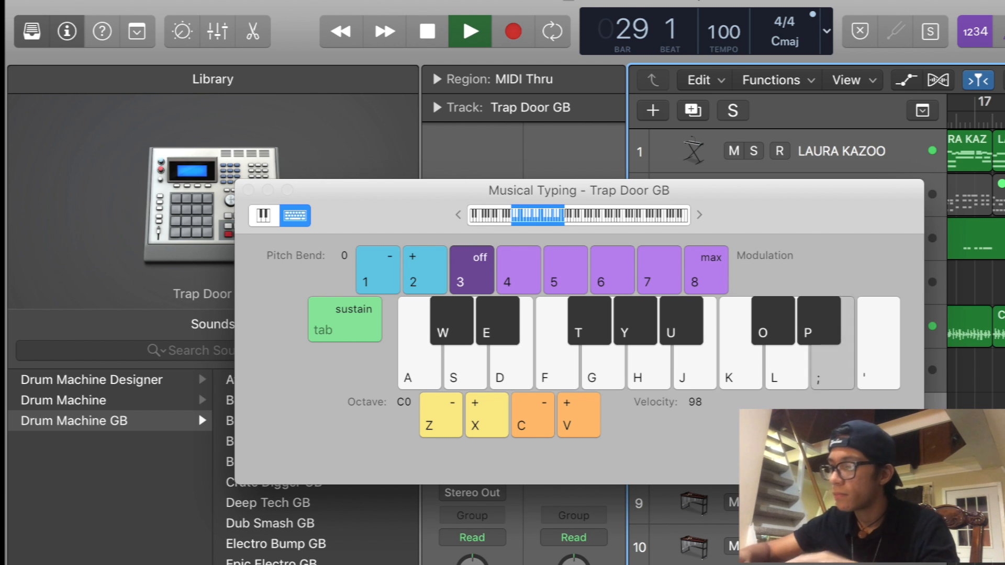
key(super+k)
key(space)
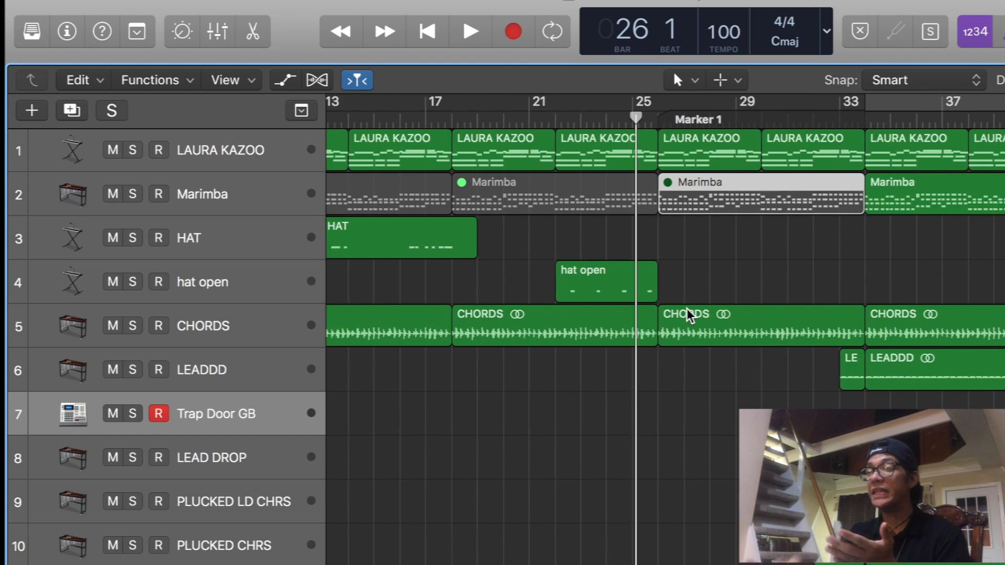
- Examine the arrangement across bars 1 to 65, from the vocal chop tracks up to the percussion and plucked chorus tracks
key(super+Left)
key(super+Up)
key(super+Up)
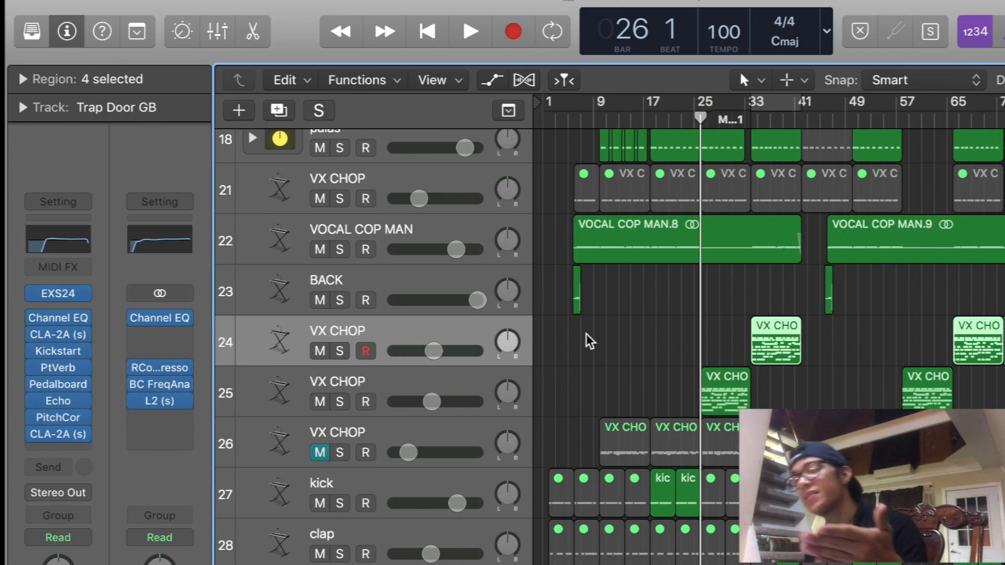
scroll(589, 341, up, 10)
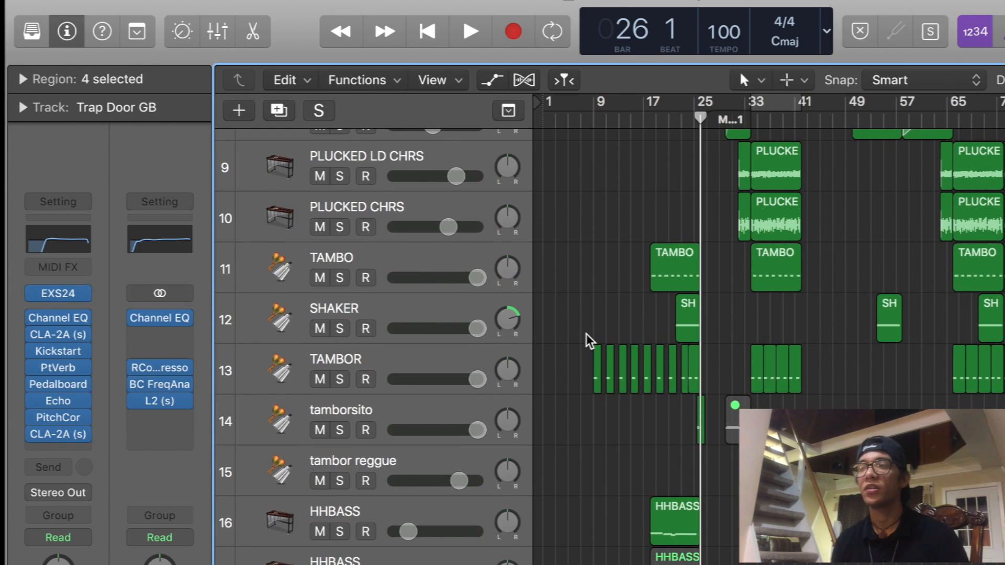